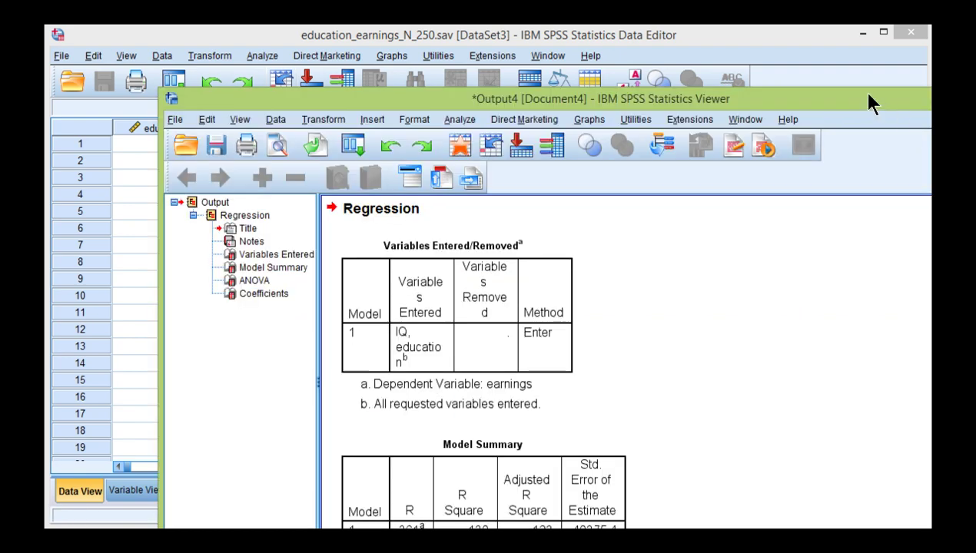
Maximize the Output Viewer showing the earnings-on-IQ-and-education regression (R Square .130)
{"action": "double_click", "coordinate": [869, 104]}
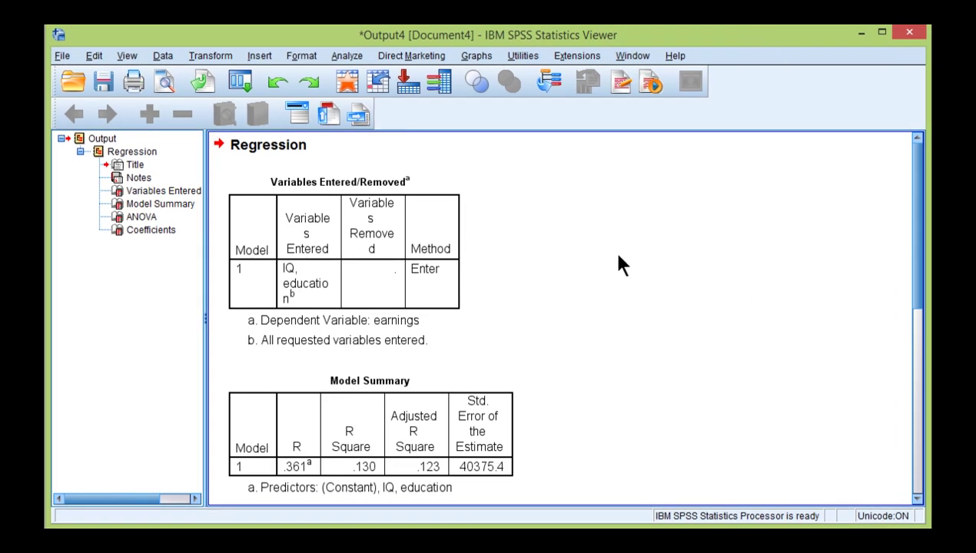
Scroll down to the Coefficients table with education Beta .232 and IQ Beta .174
{"action": "scroll", "coordinate": [618, 257], "scroll_direction": "down", "scroll_amount": 10}
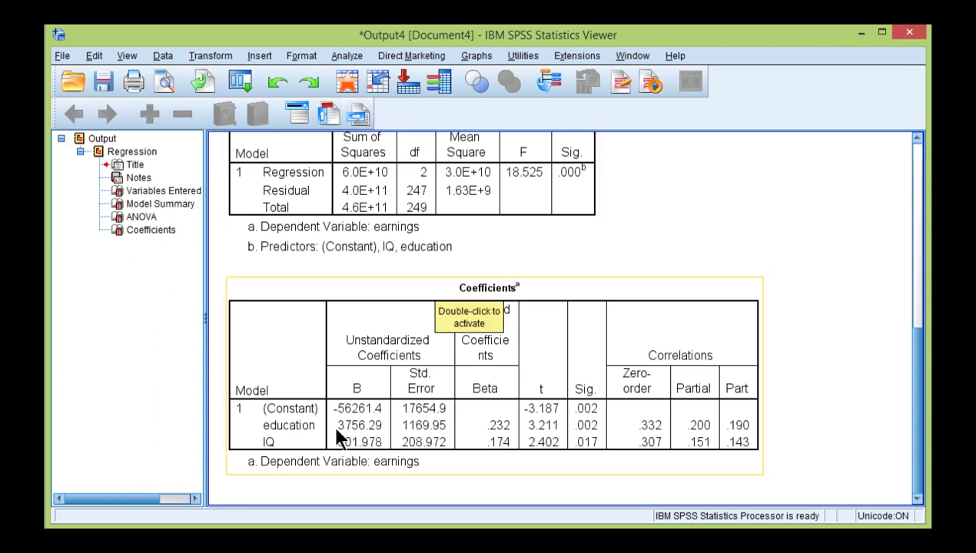
Run Frequencies on education, earnings and IQ with mean and std. deviation, frequency tables off
{"action": "left_click", "coordinate": [347, 55]}
{"action": "mouse_move", "coordinate": [484, 96]}
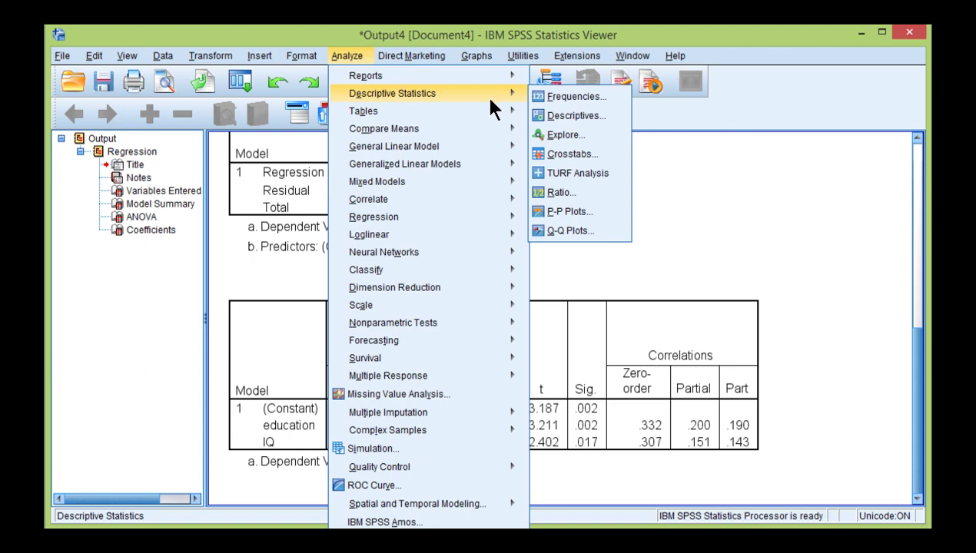
{"action": "left_click", "coordinate": [538, 94]}
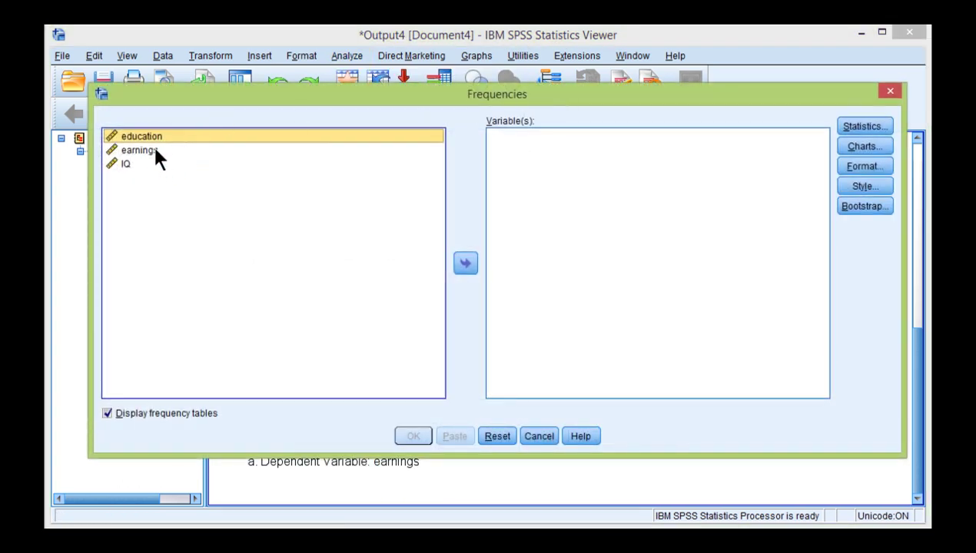
{"action": "left_click", "coordinate": [127, 163], "text": "shift"}
{"action": "left_click", "coordinate": [465, 265]}
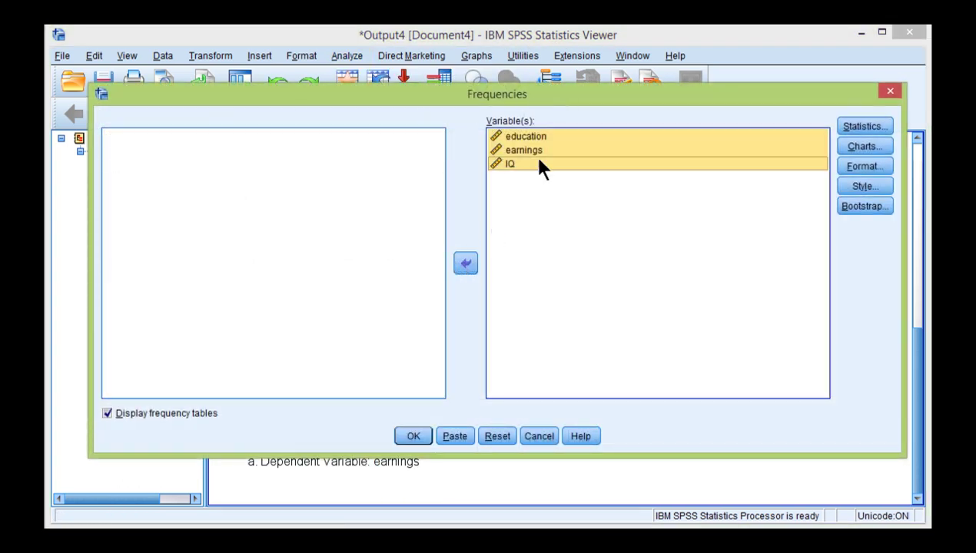
{"action": "left_click", "coordinate": [862, 126]}
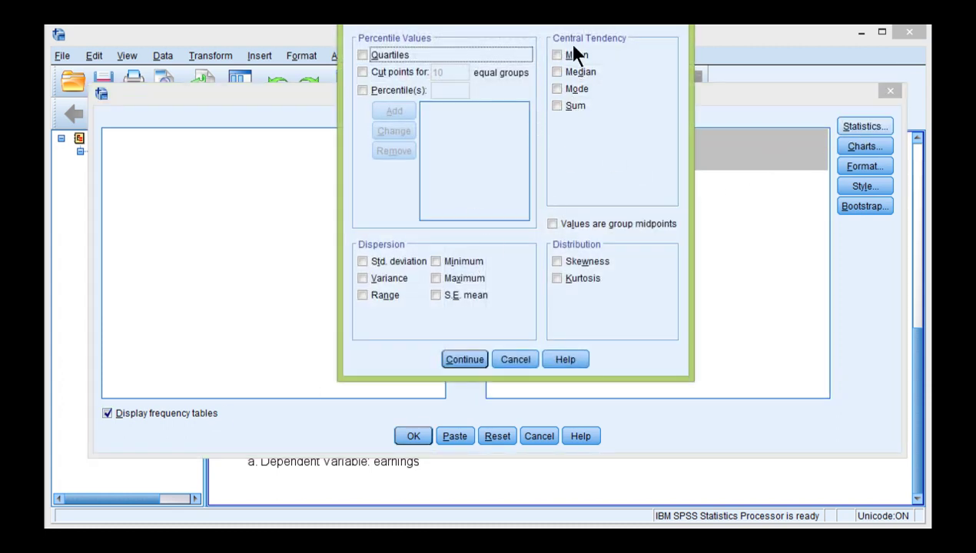
{"action": "left_click", "coordinate": [569, 55]}
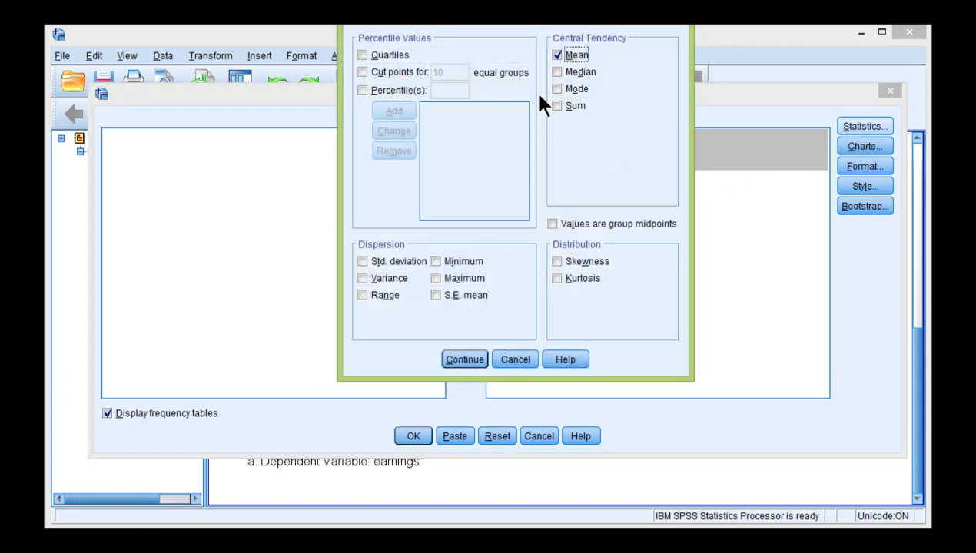
{"action": "left_click", "coordinate": [395, 261]}
{"action": "left_click", "coordinate": [444, 359]}
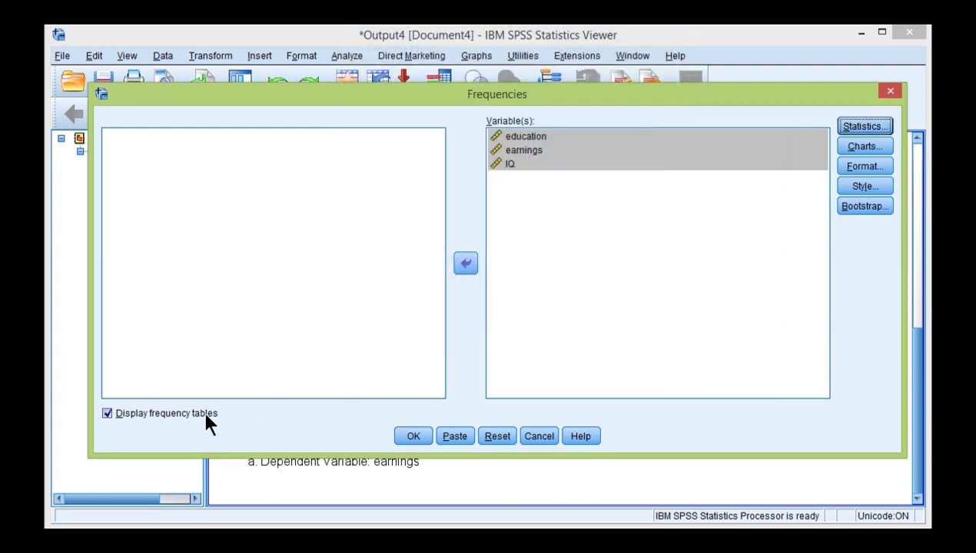
{"action": "left_click", "coordinate": [206, 416]}
{"action": "left_click", "coordinate": [414, 435]}
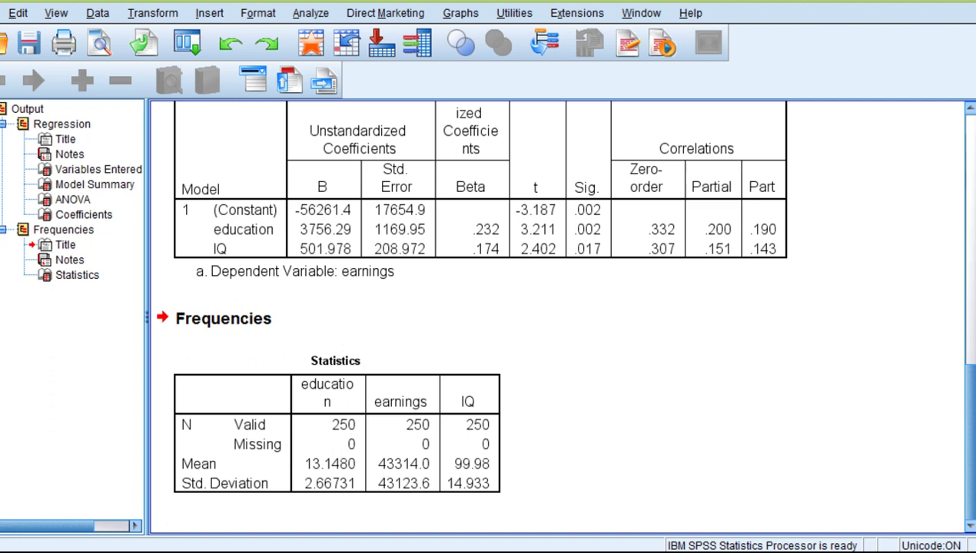
Show earnings mean 43314.032 and SD 43123.58 with more decimals, and place Calculator beside the output
{"action": "left_click", "coordinate": [410, 492]}
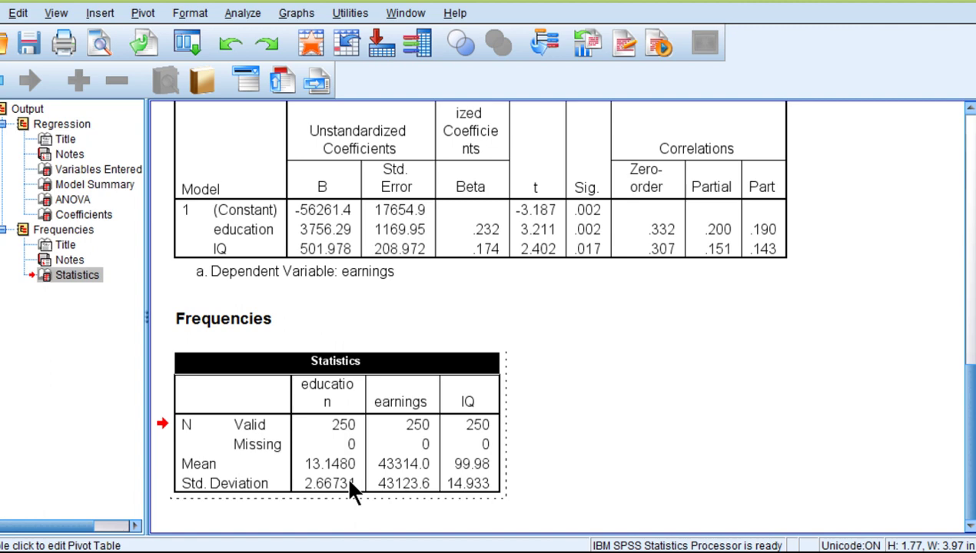
{"action": "left_click", "coordinate": [351, 485]}
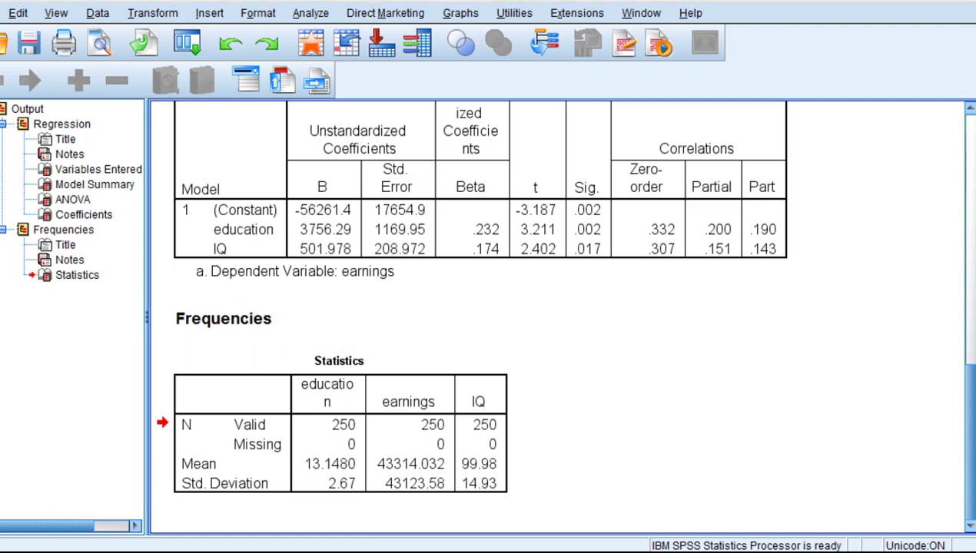
{"action": "left_click_drag", "start_coordinate": [760, 377], "coordinate": [614, 157]}
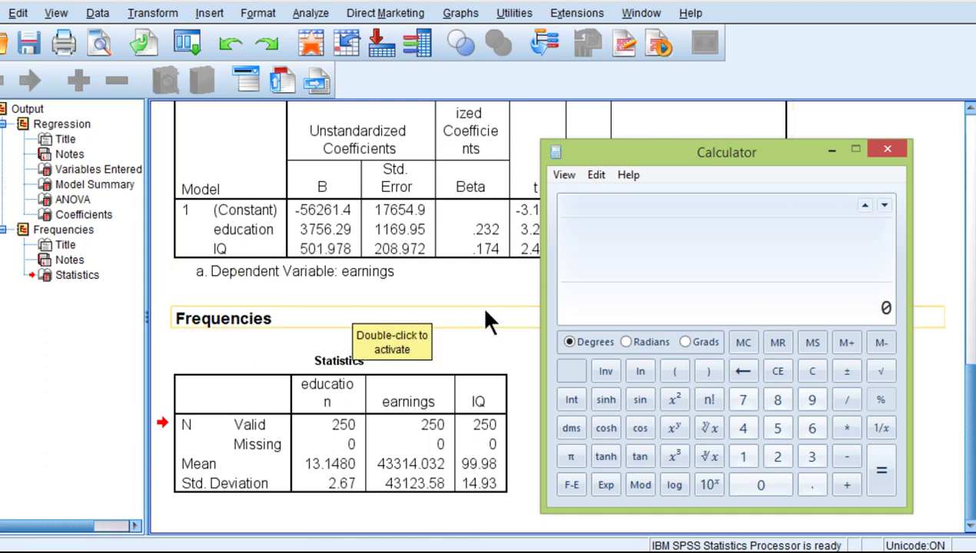
Compute 43123.58 × 0.232 in Calculator, giving 10,004.67056
{"action": "type", "text": "43"}
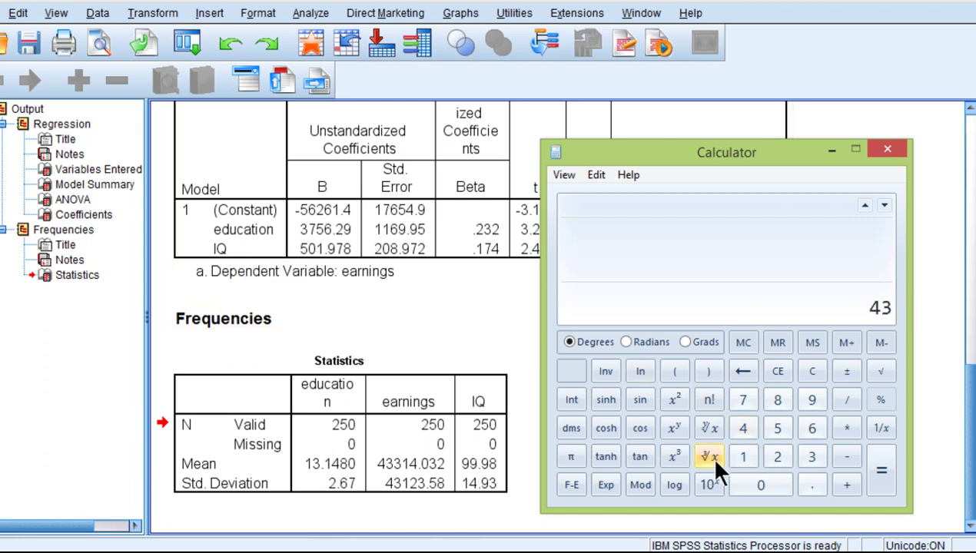
{"action": "type", "text": "123.58"}
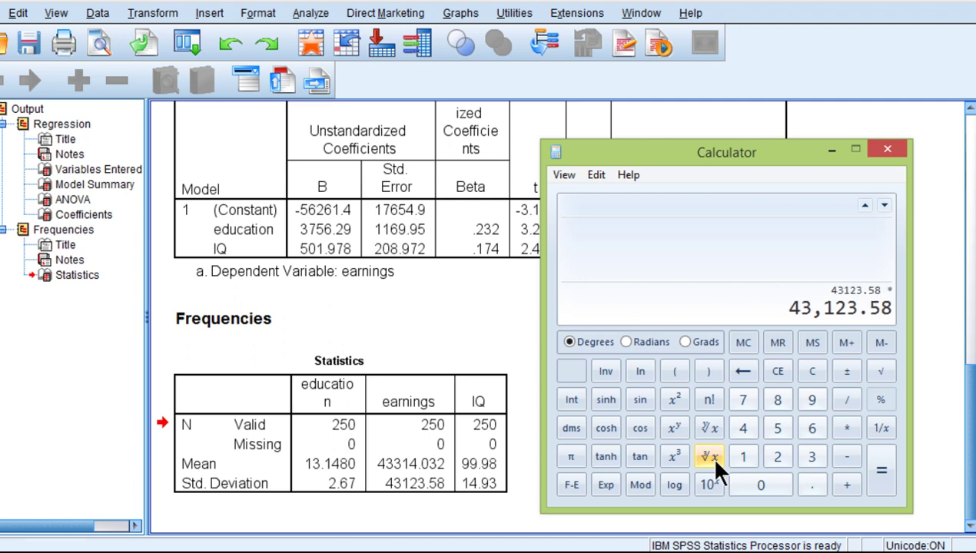
{"action": "type", "text": " * 0.232"}
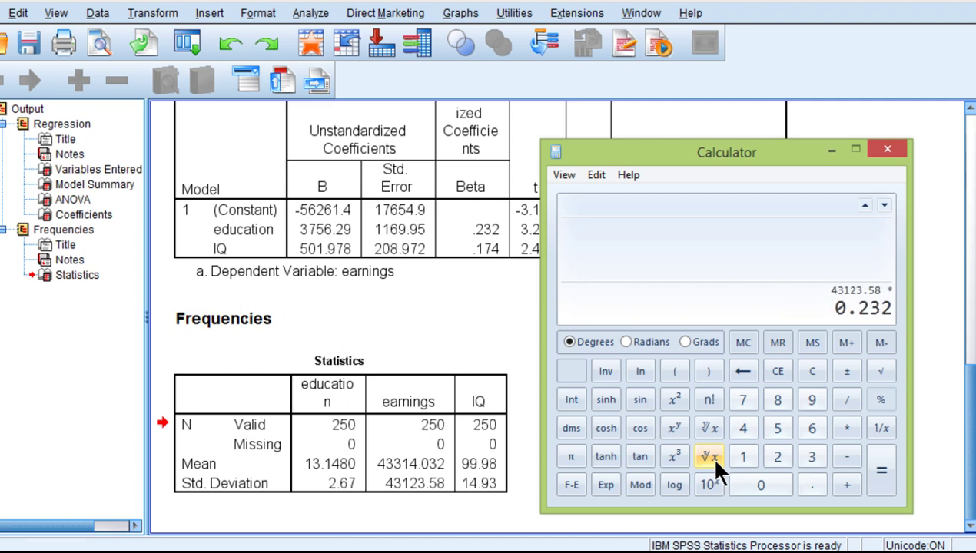
{"action": "key", "text": "Return"}
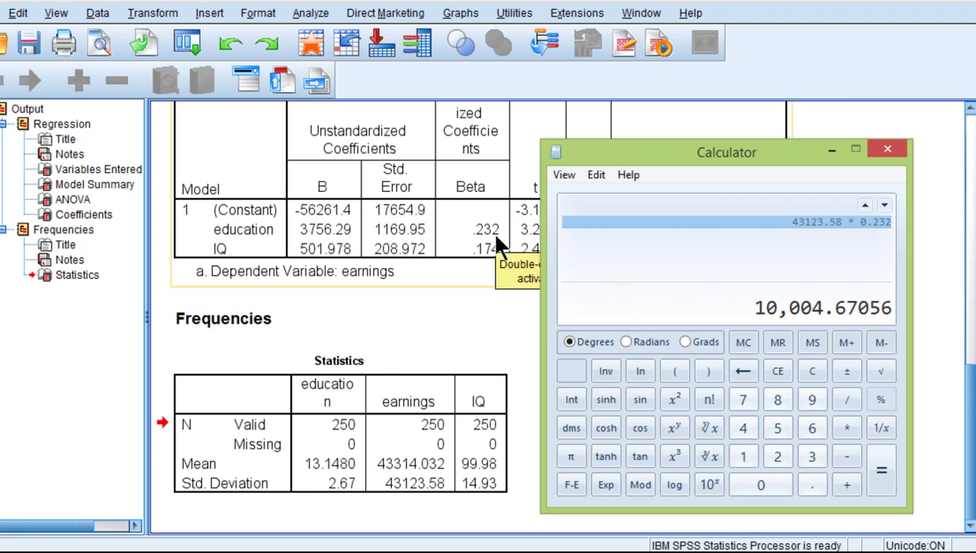
With the Coefficients table in view, compute 43123.58 × 0.174 in Calculator, giving 7,503.50292
{"action": "left_click", "coordinate": [482, 315]}
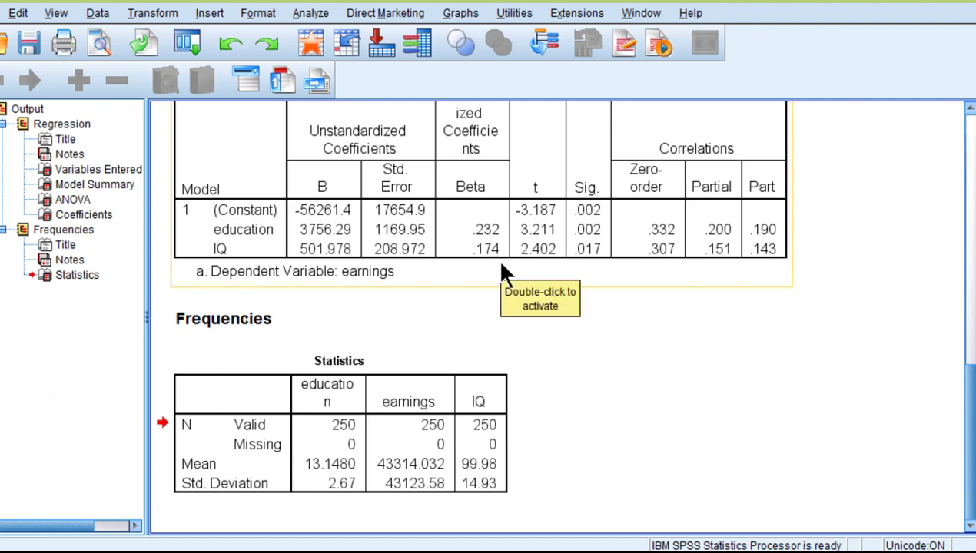
{"action": "key", "text": "alt+Tab"}
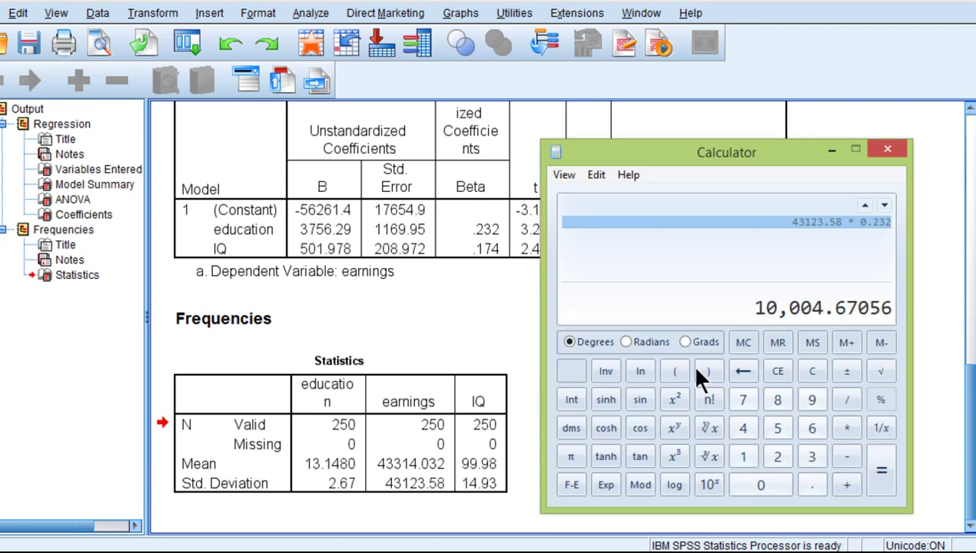
{"action": "left_click", "coordinate": [817, 374]}
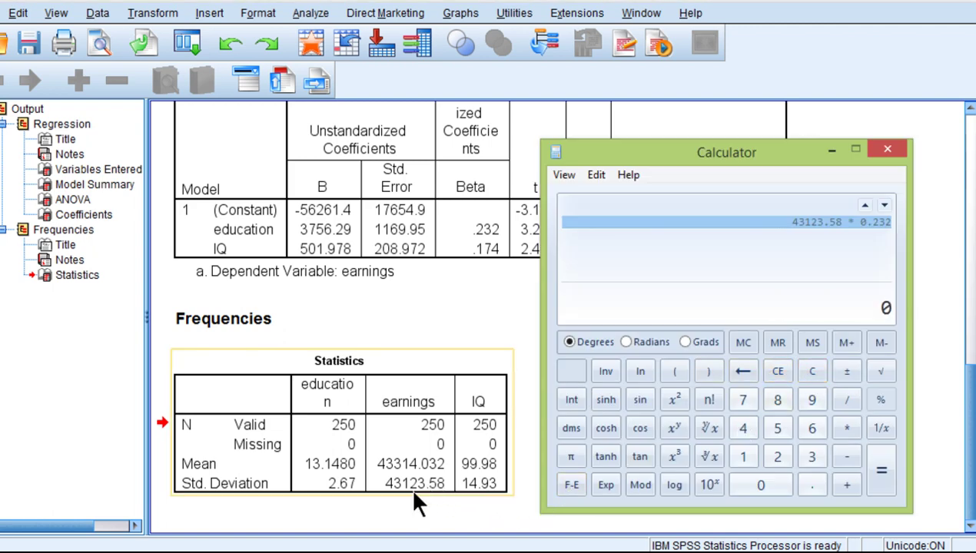
{"action": "type", "text": "43"}
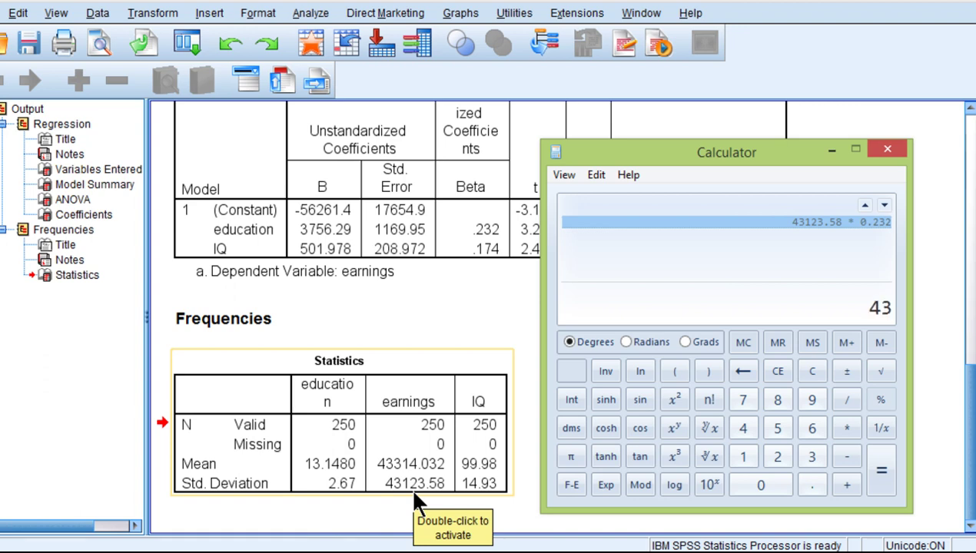
{"action": "type", "text": "123."}
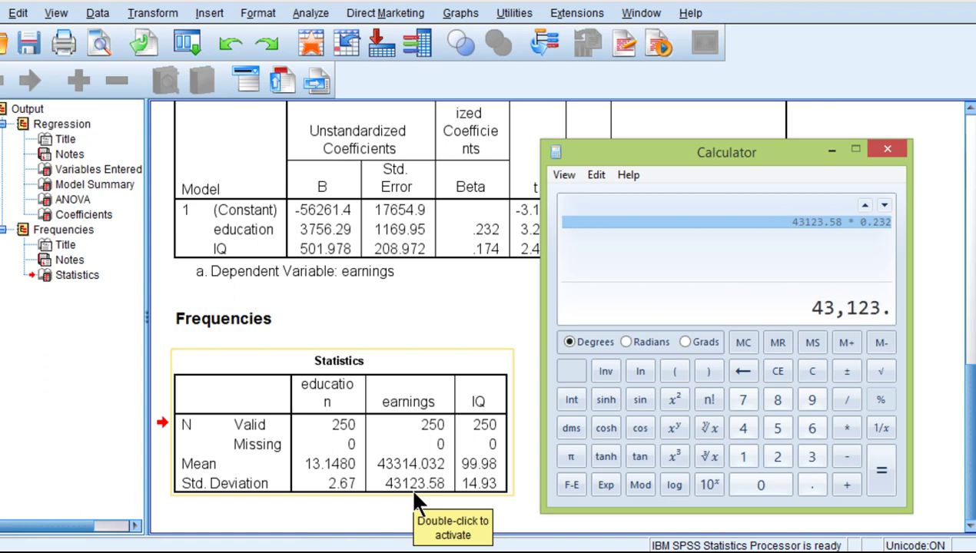
{"action": "type", "text": "58 * 0"}
{"action": "type", "text": "."}
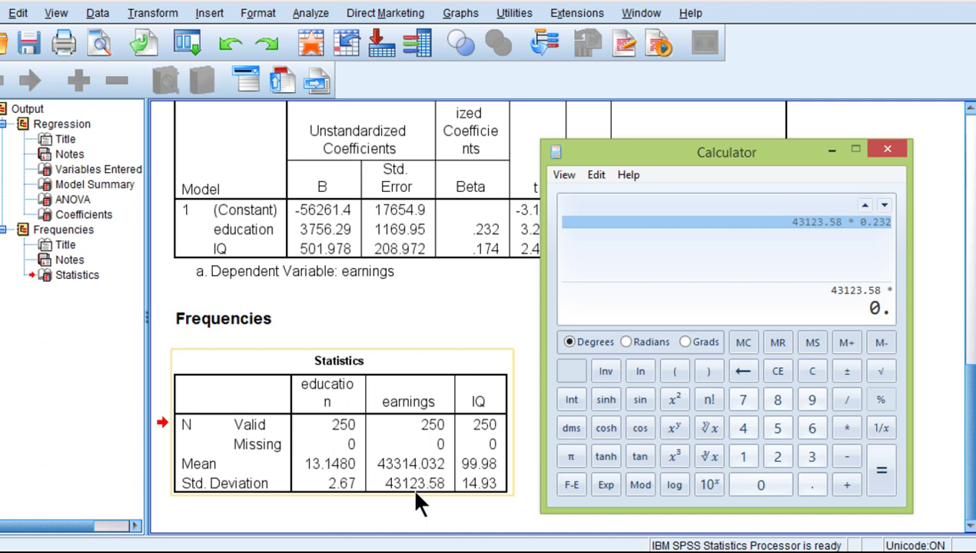
{"action": "type", "text": "174"}
{"action": "key", "text": "Return"}
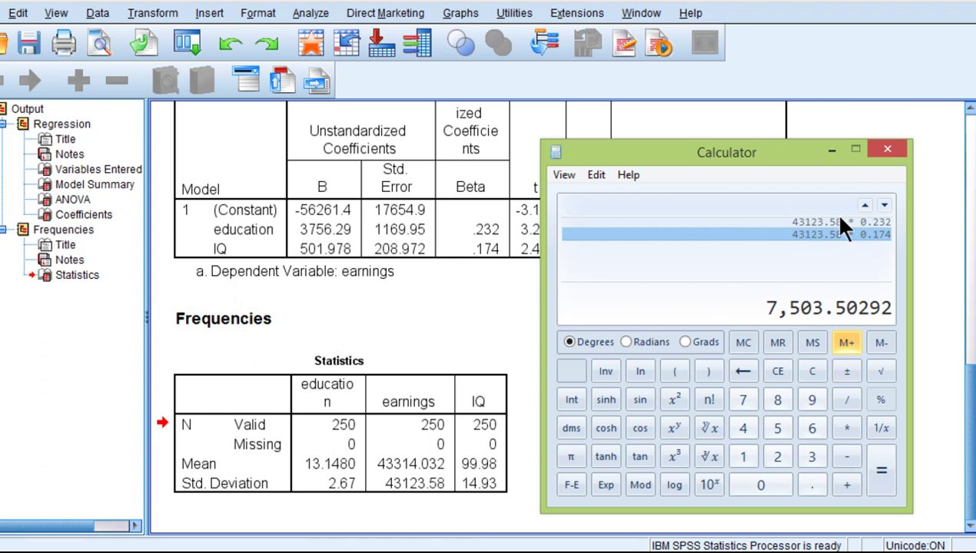
Close Calculator to reveal the full Coefficients table with its Correlations columns
{"action": "left_click", "coordinate": [886, 151]}
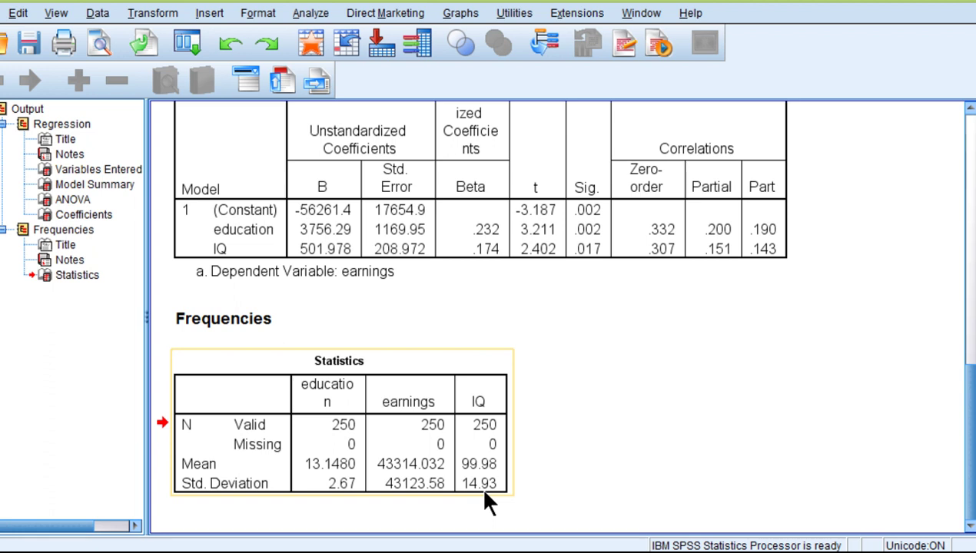
{"action": "left_click", "coordinate": [469, 511]}
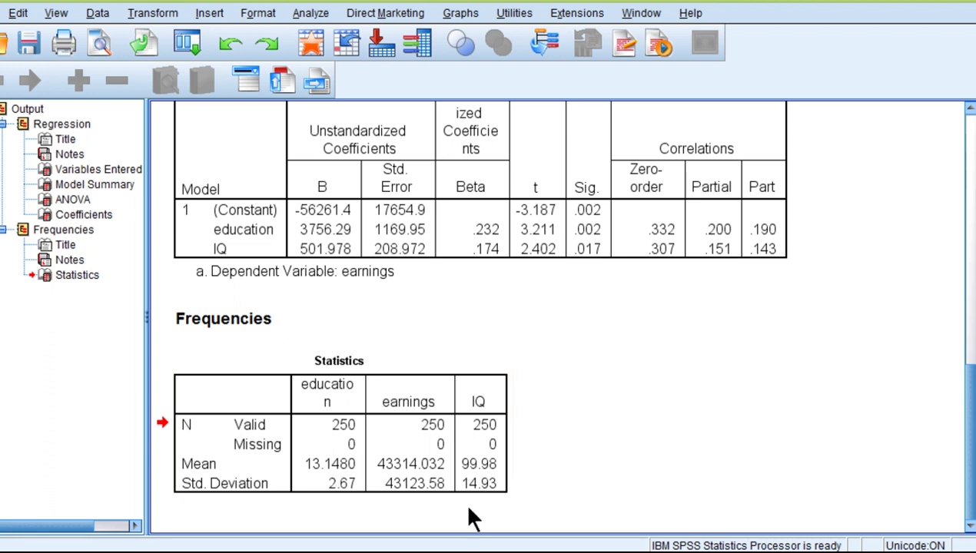
{"action": "left_click", "coordinate": [220, 262]}
Compute the beta ratio 0.232 / 0.174 (about 1.333) in Calculator
{"action": "left_click_drag", "start_coordinate": [660, 152], "coordinate": [692, 143]}
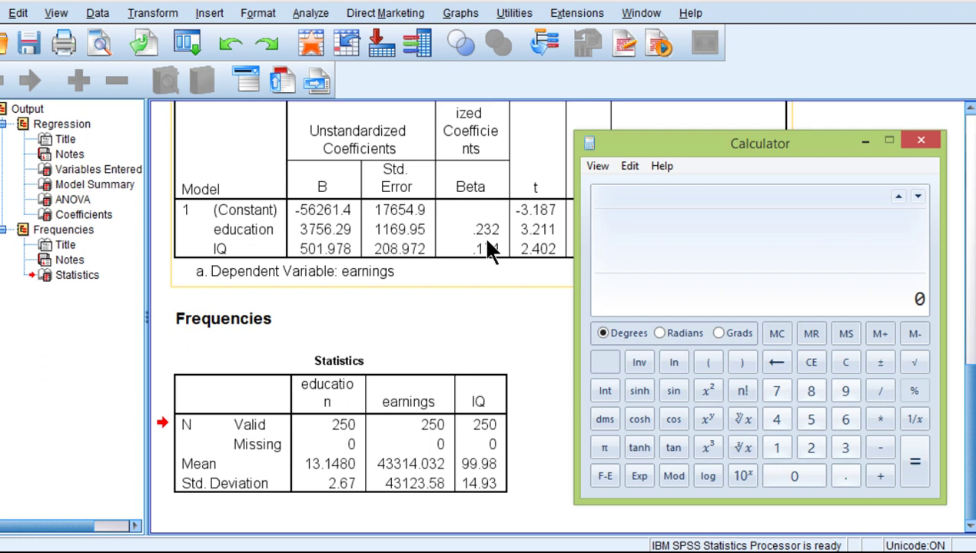
{"action": "type", "text": ".232 "}
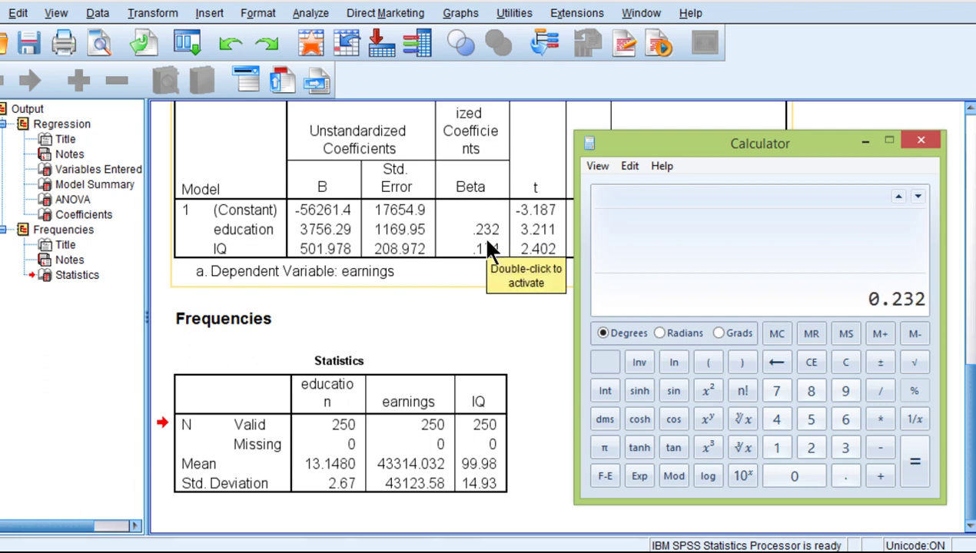
{"action": "type", "text": "/ 0.174"}
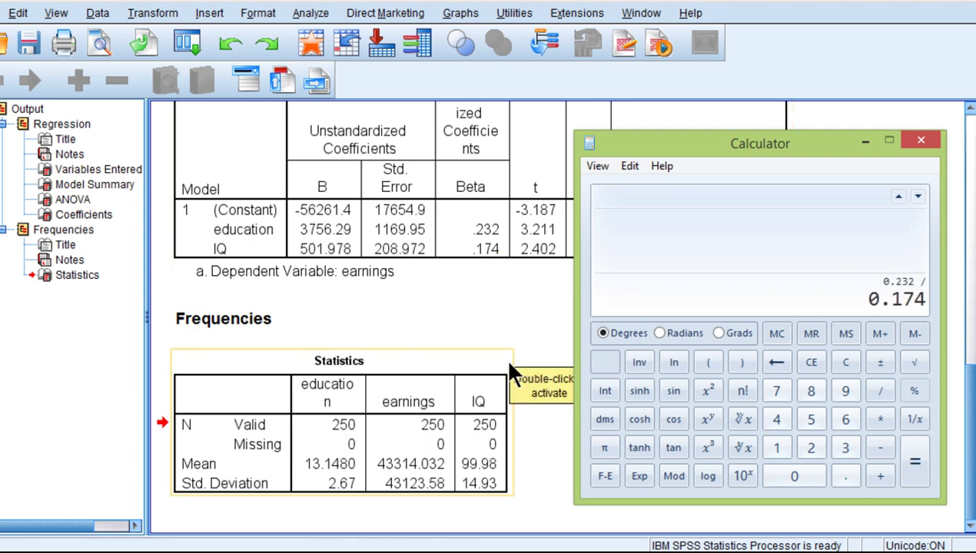
{"action": "key", "text": "Return"}
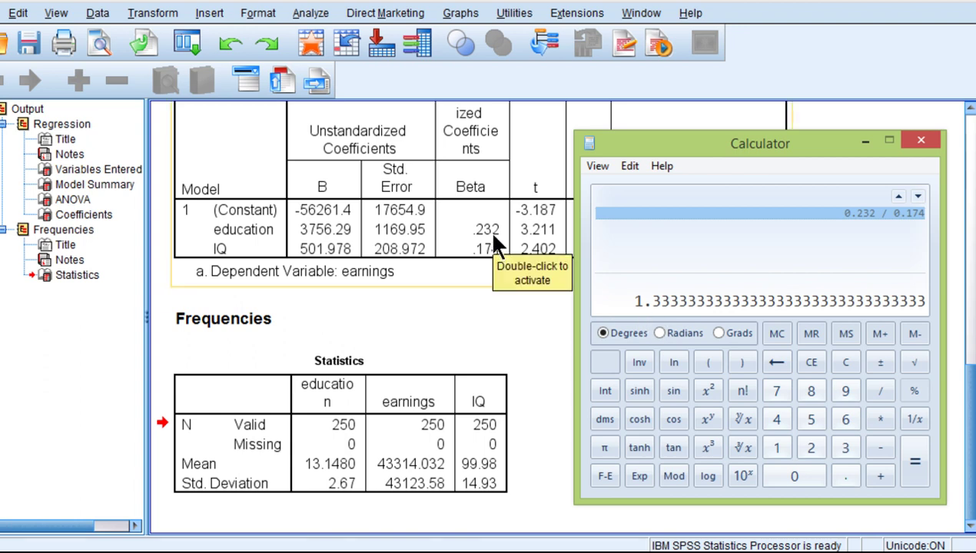
{"action": "left_click", "coordinate": [846, 361]}
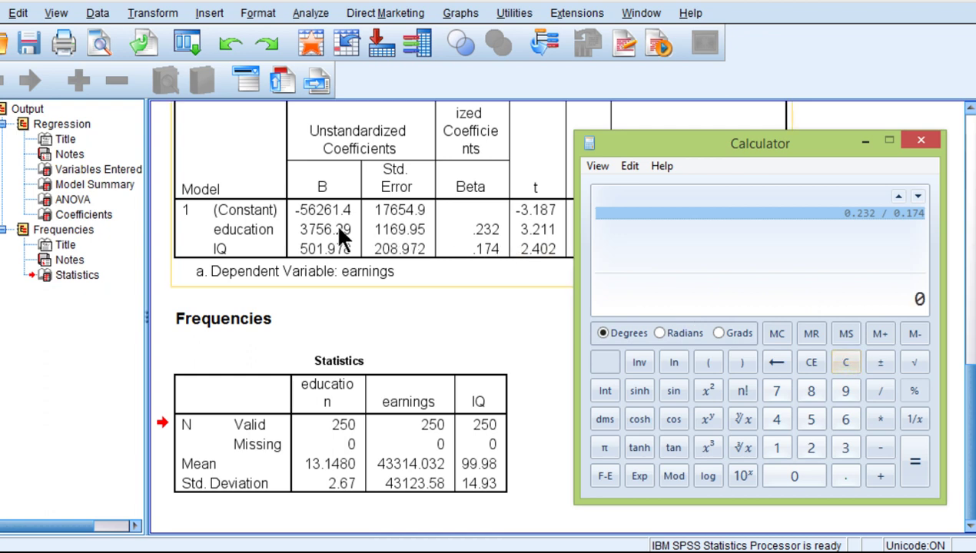
Compute the B ratio 3756.29 / 501.978 (about 7.483), then clear the display
{"action": "type", "text": "375"}
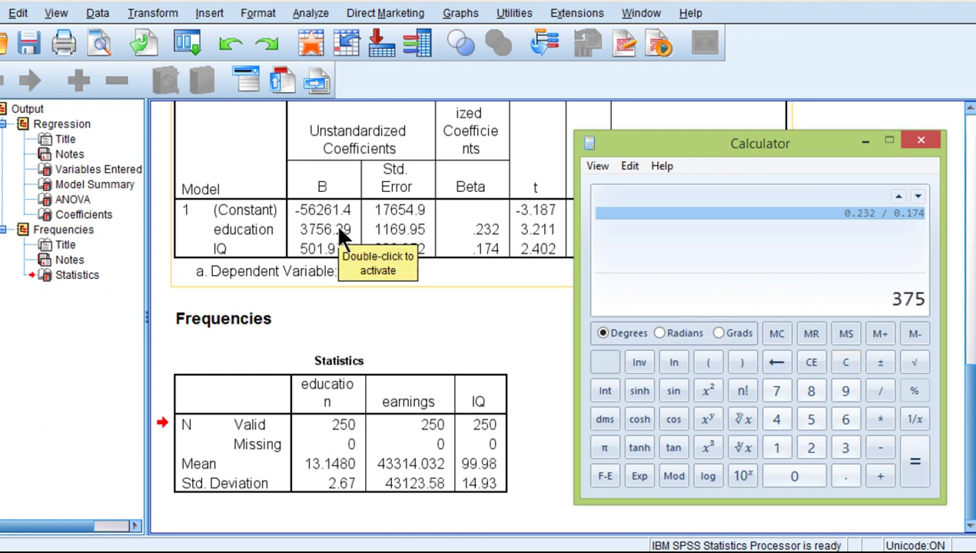
{"action": "type", "text": "6.29"}
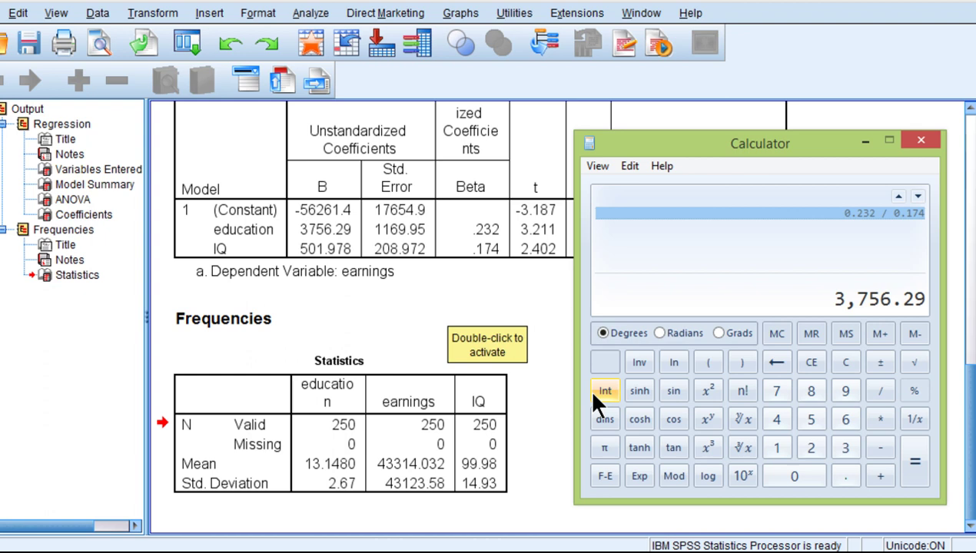
{"action": "type", "text": " / 501"}
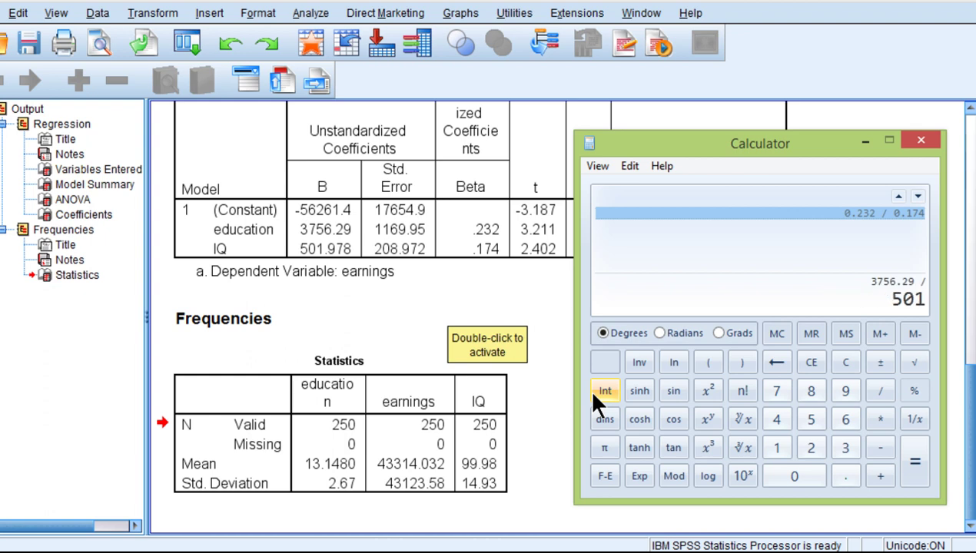
{"action": "type", "text": ".978"}
{"action": "key", "text": "Return"}
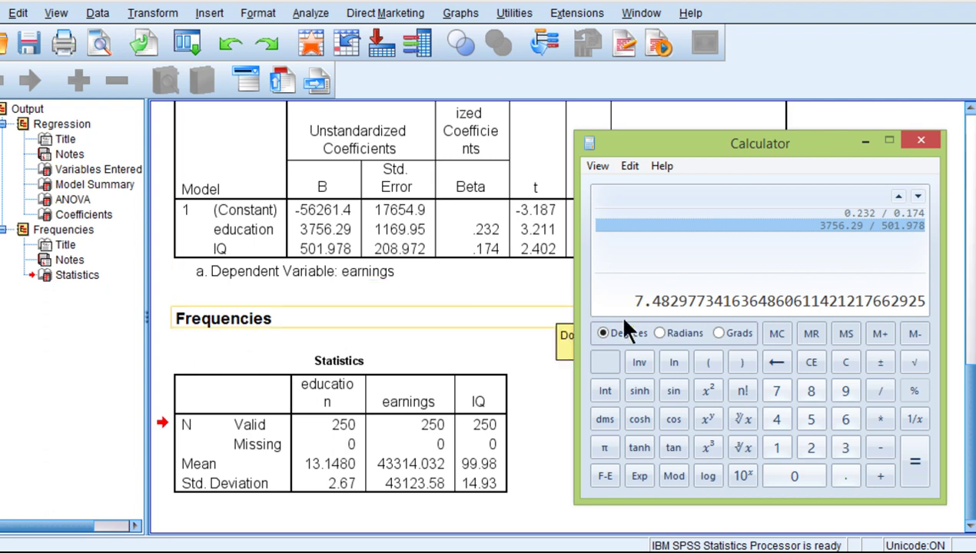
{"action": "left_click", "coordinate": [844, 361]}
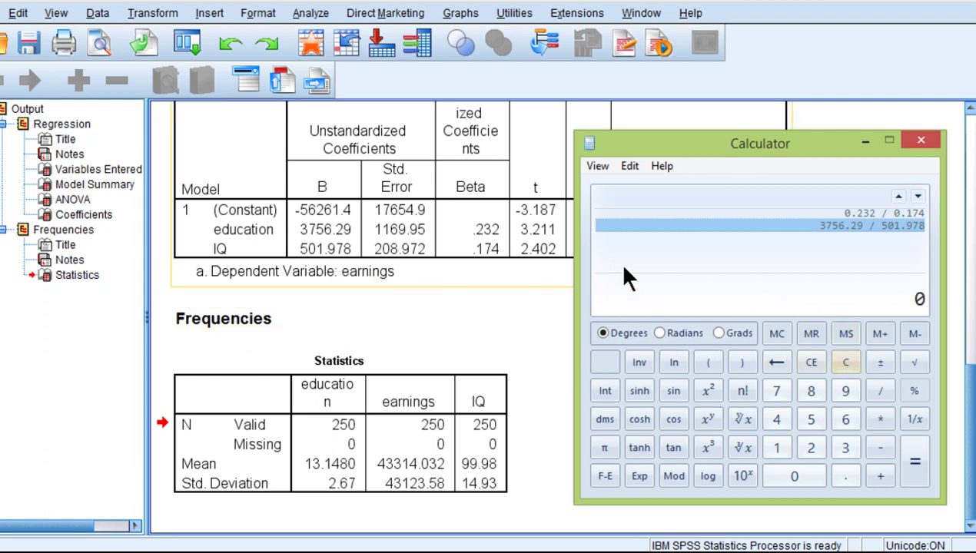
Minimize Calculator and select the Statistics and Coefficients tables in the output
{"action": "left_click", "coordinate": [865, 140]}
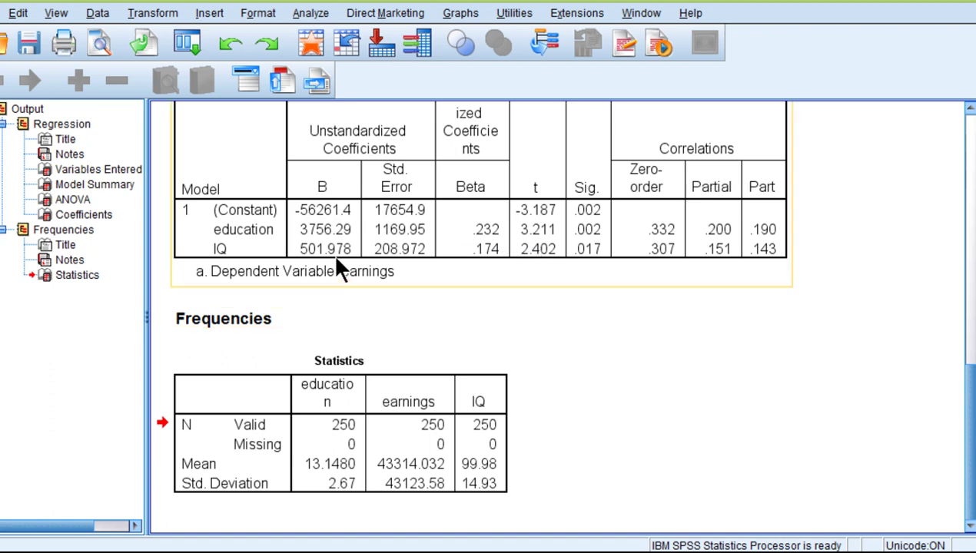
{"action": "left_click", "coordinate": [281, 465]}
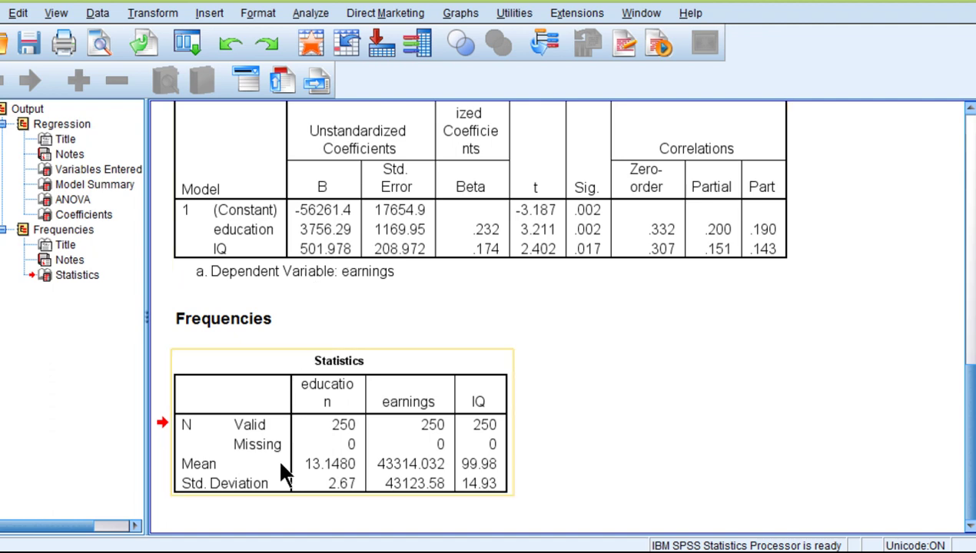
{"action": "left_click", "coordinate": [462, 253]}
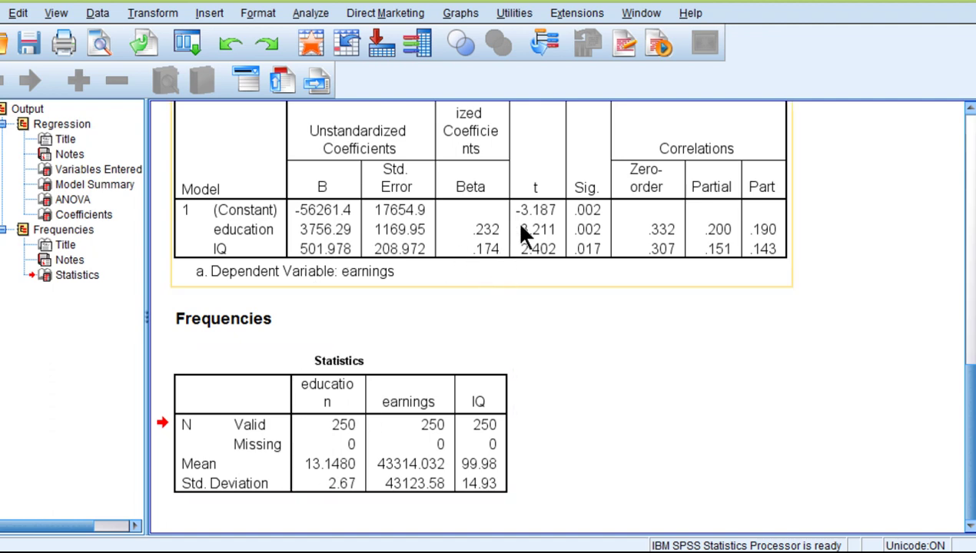